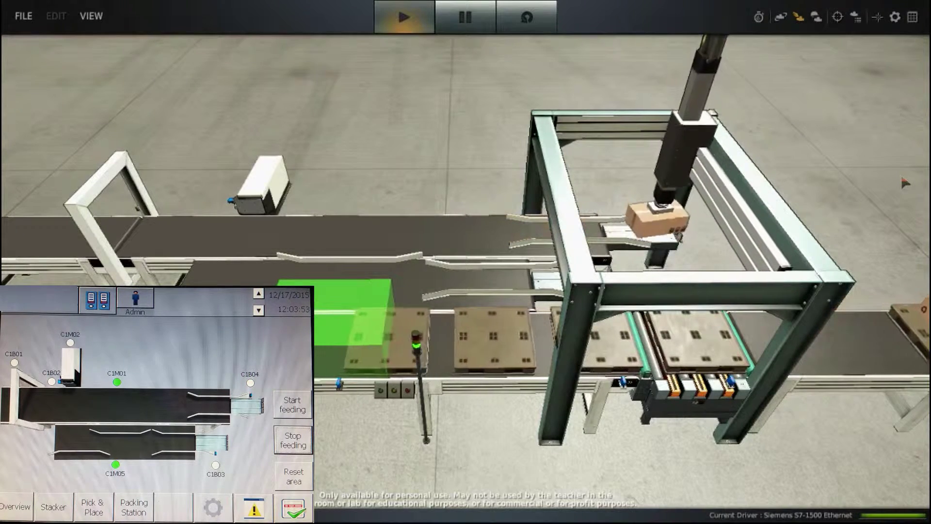
# - Start box feeding and bring up the HMI's Pick & Place gantry status screen
pyautogui.click(293, 404)
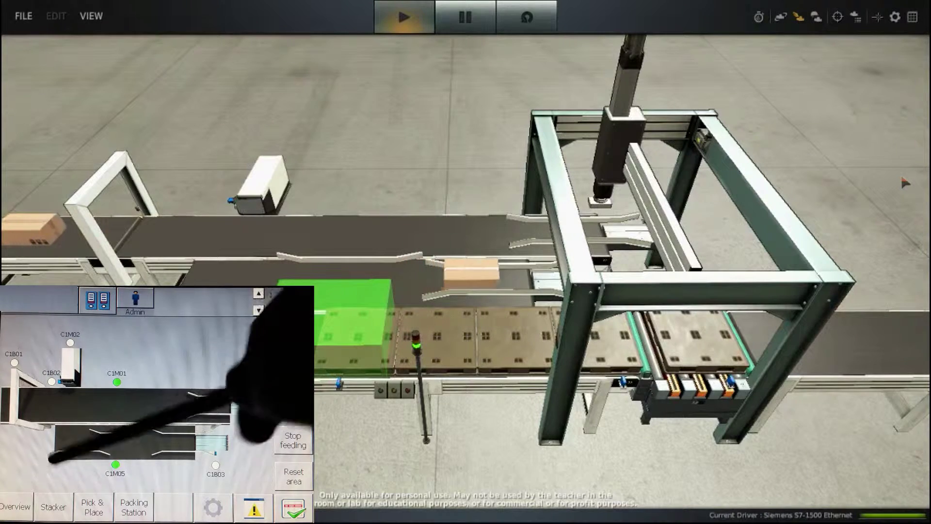
pyautogui.click(54, 507)
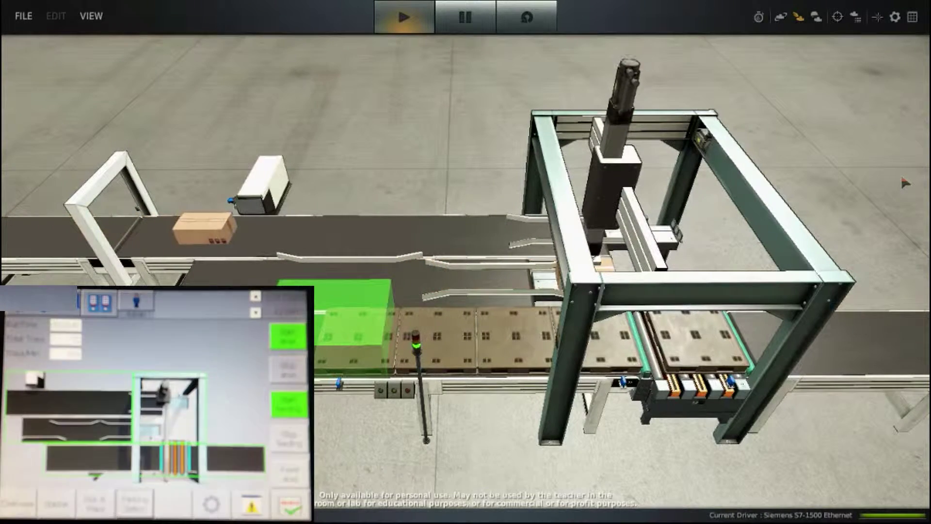
pyautogui.click(134, 507)
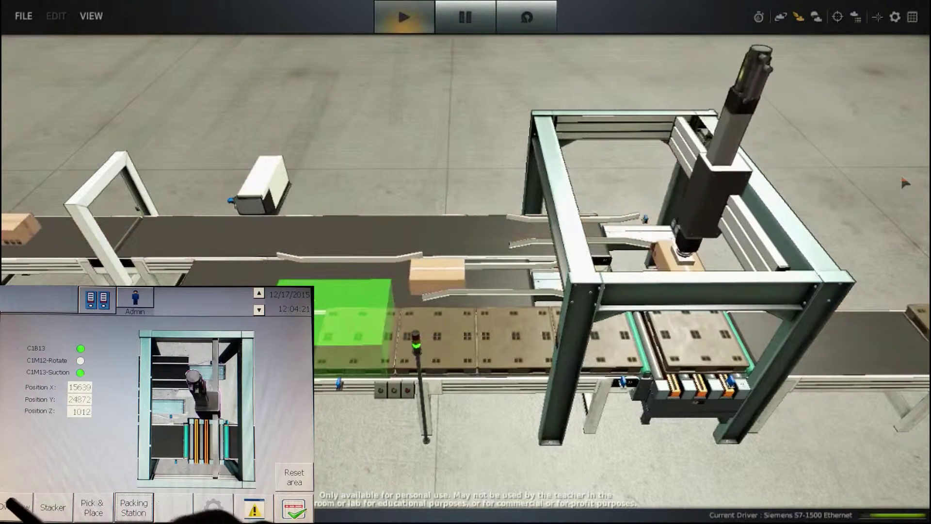
# - Review the Overview and Packing Station HMI pages, then stop box feeding from the Overview
pyautogui.click(14, 507)
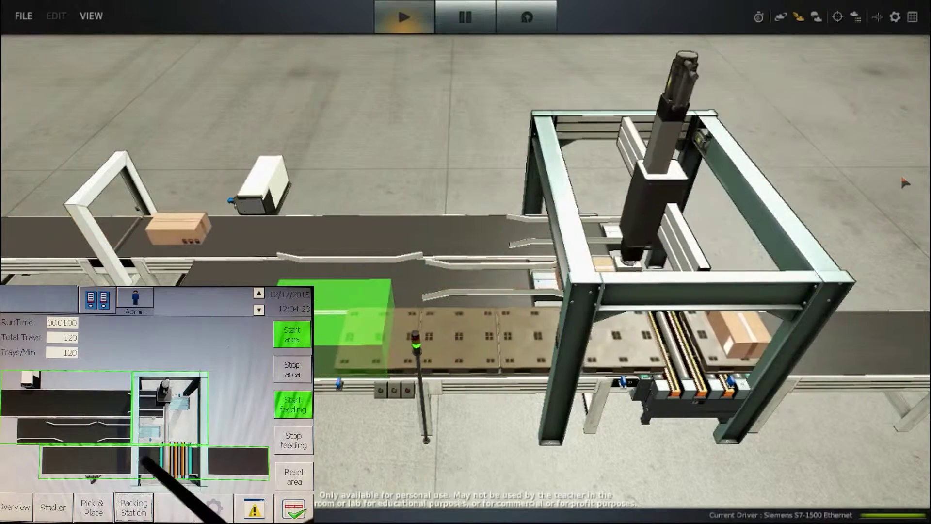
pyautogui.click(148, 419)
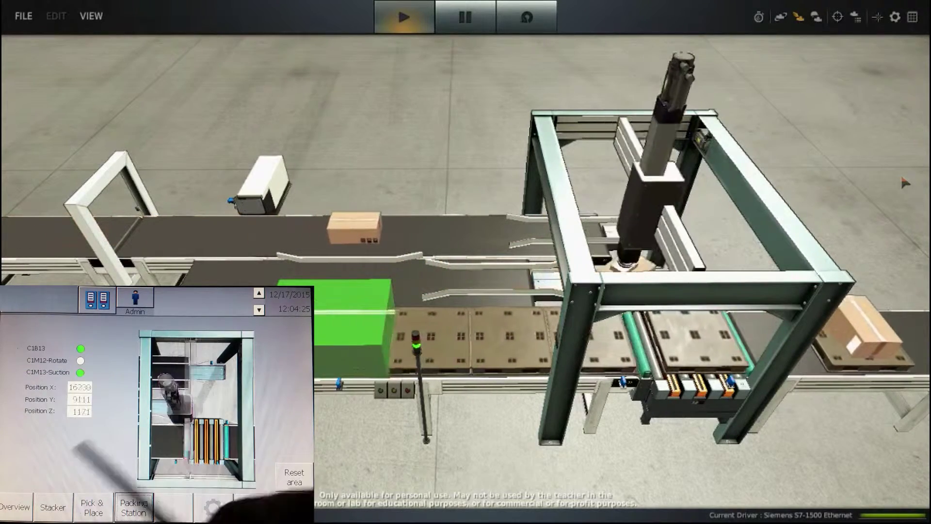
pyautogui.click(111, 492)
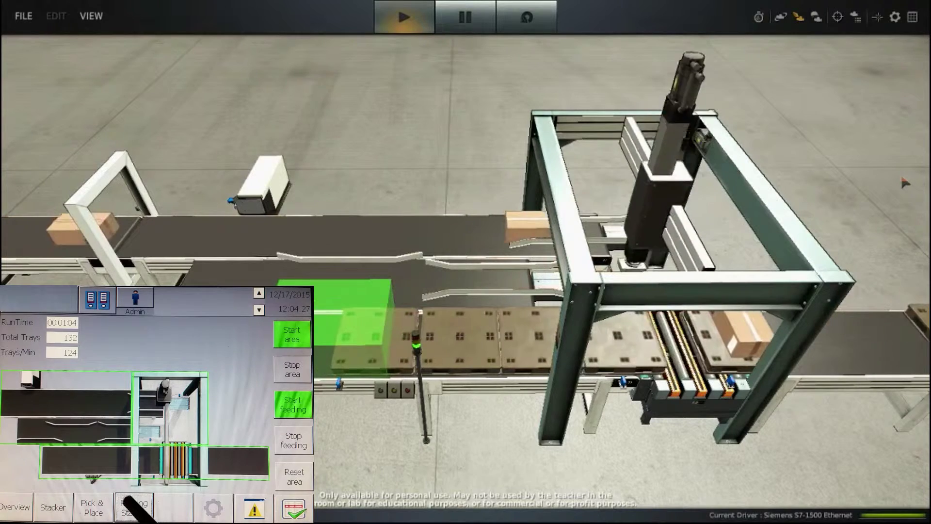
pyautogui.click(129, 505)
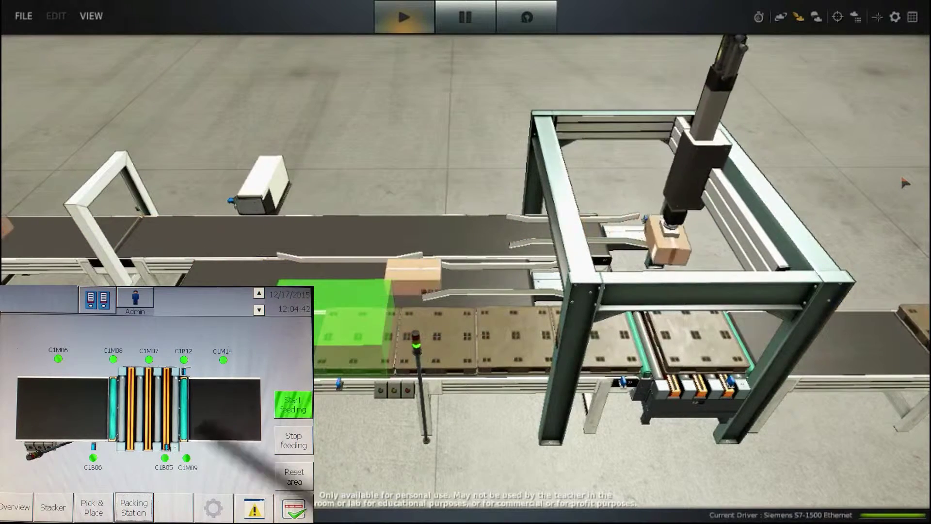
pyautogui.click(15, 507)
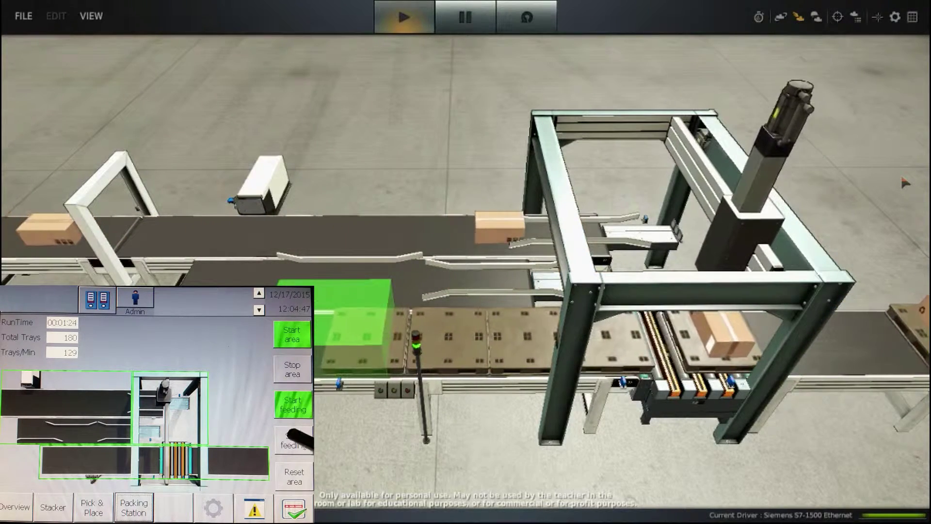
pyautogui.click(293, 438)
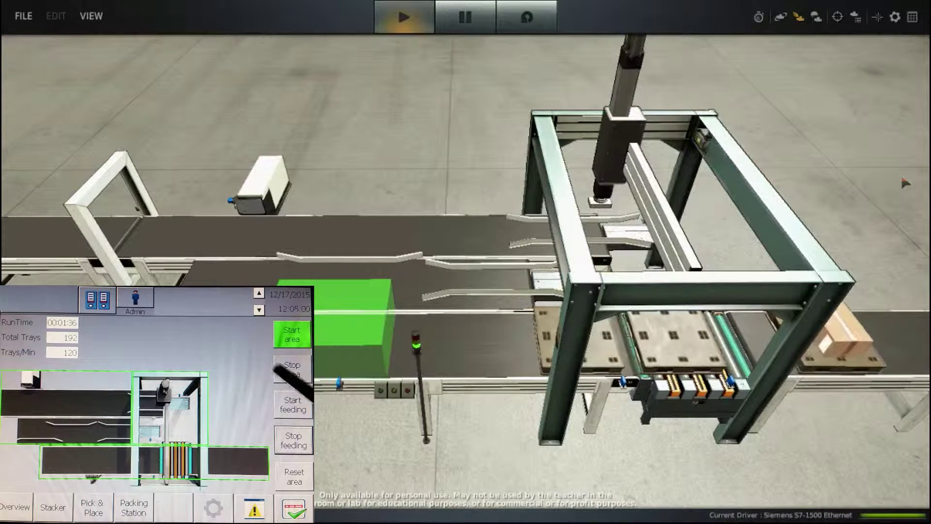
# - Restart box feeding, then stop and restart the production area from the HMI Overview
pyautogui.click(293, 404)
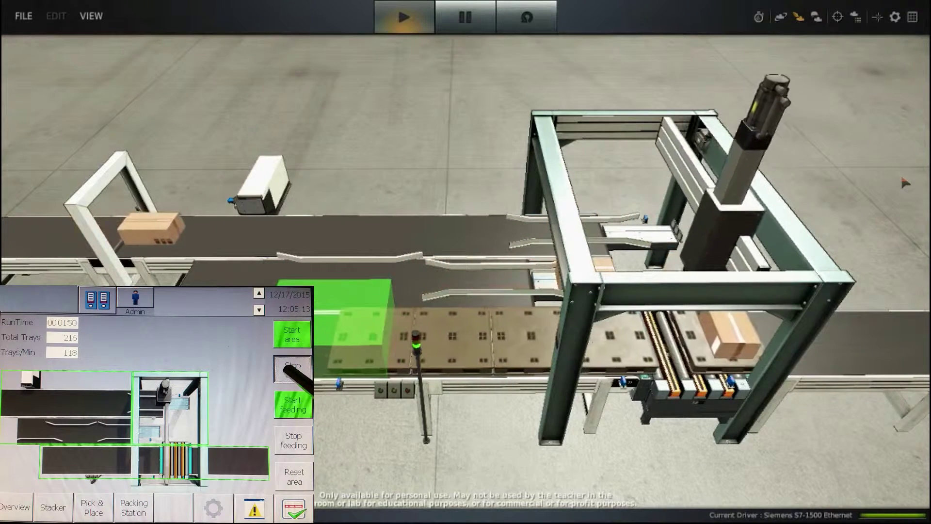
pyautogui.click(287, 373)
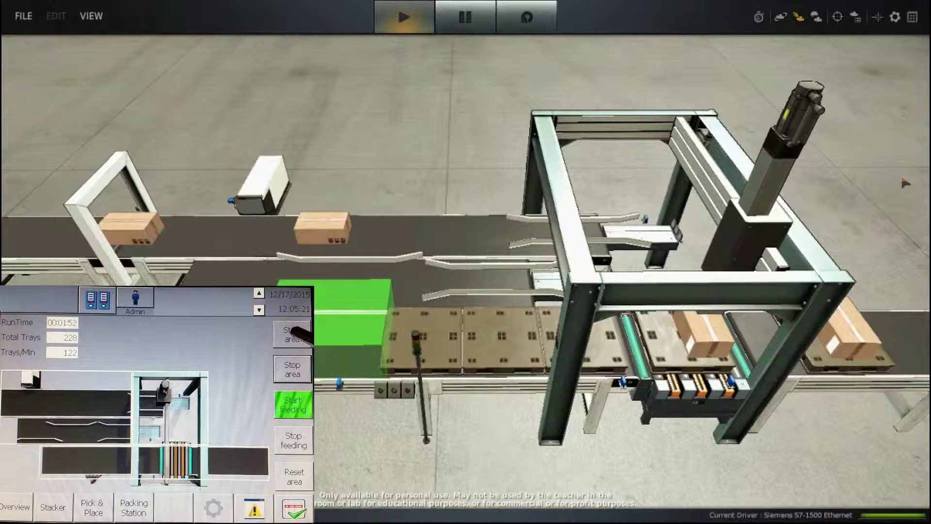
pyautogui.click(291, 333)
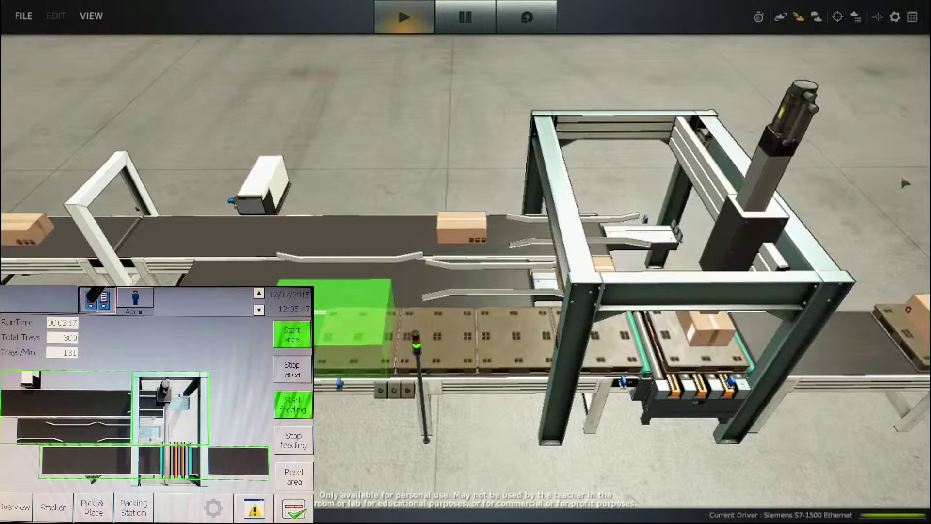
# - Browse the HMI network diagnostics, project information and user administration pages, ending on the OEE screen
pyautogui.click(97, 300)
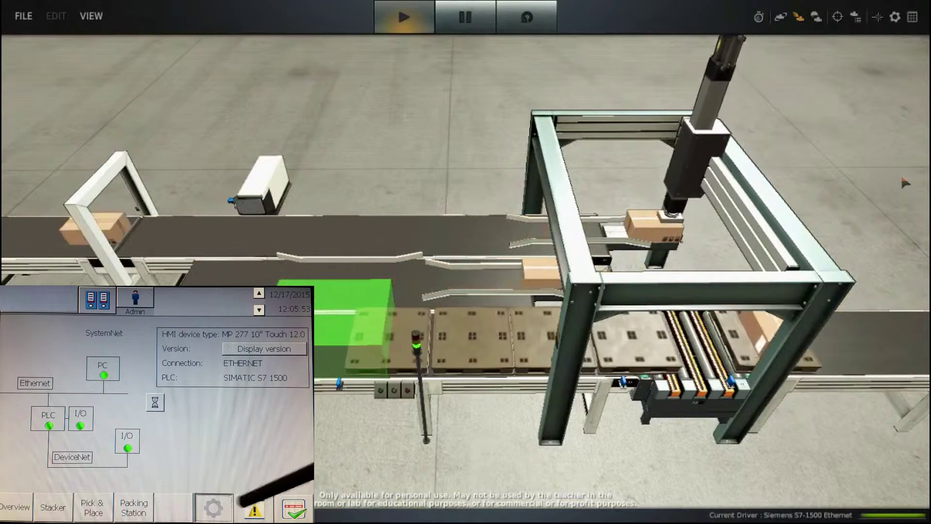
pyautogui.click(214, 507)
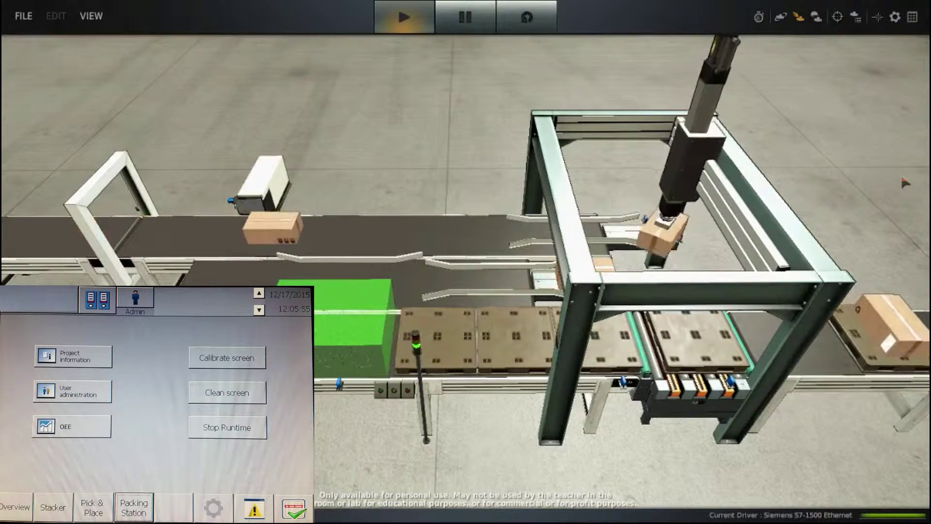
pyautogui.click(74, 355)
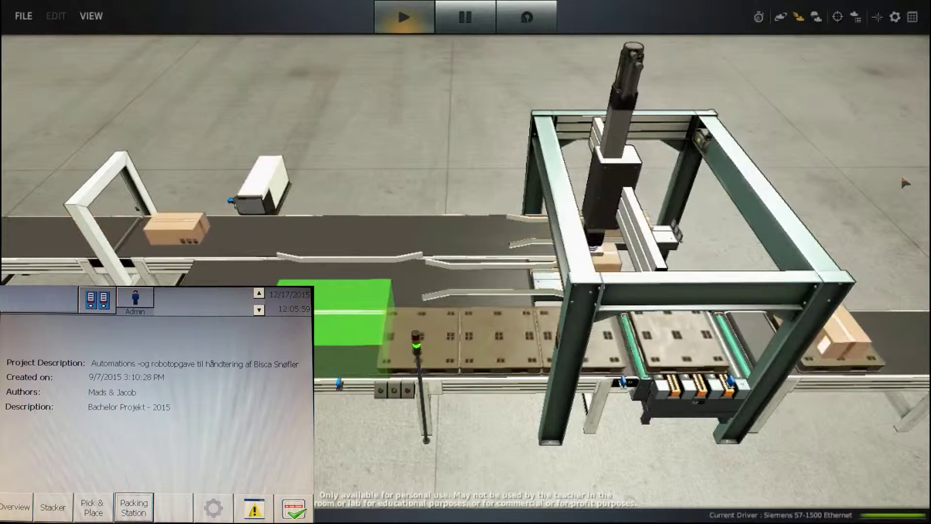
pyautogui.click(155, 403)
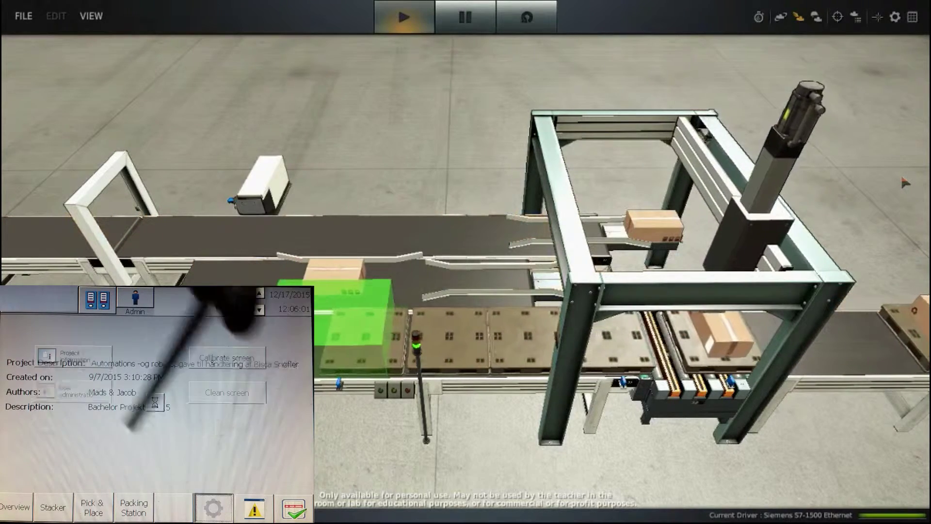
pyautogui.click(68, 388)
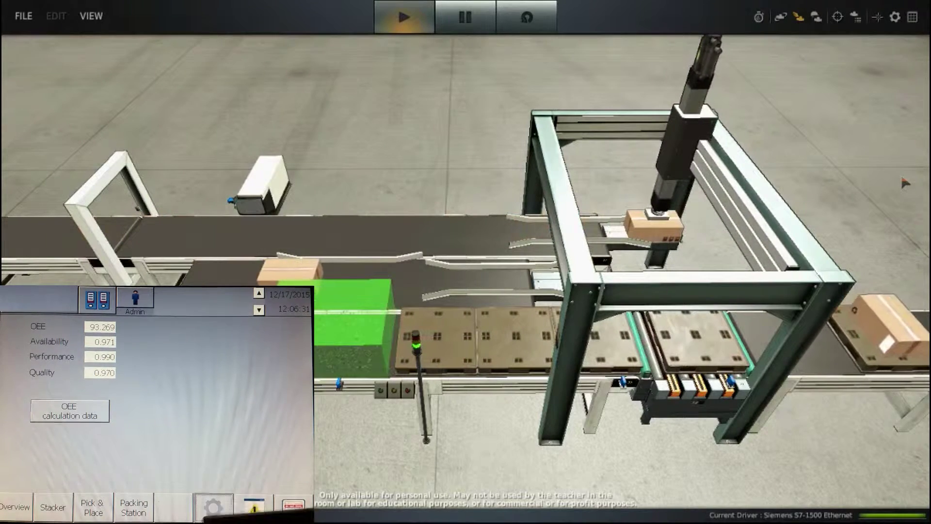
pyautogui.click(213, 507)
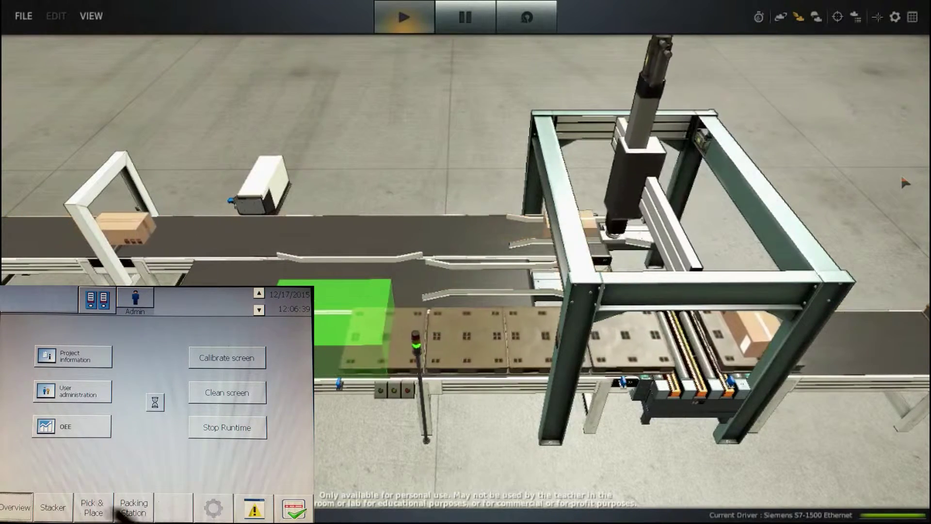
# - Return the HMI to the line overview and zoom the 3-D view onto the boxes by the wall
pyautogui.click(133, 507)
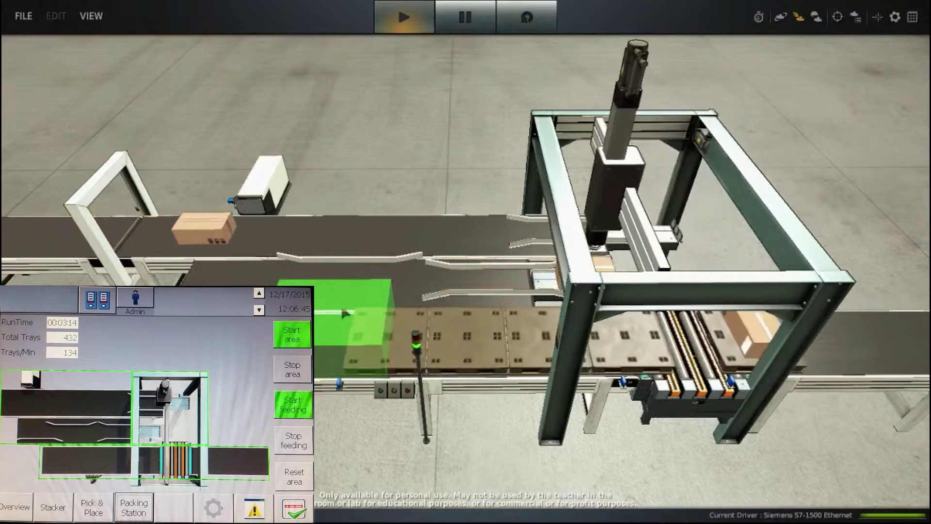
pyautogui.moveTo(407, 219); pyautogui.dragTo(449, 235, button='right')
# - Drag two boxes off the conveyor onto the floor, then jump the camera to the pallet conveyor and gantry
pyautogui.moveTo(339, 121); pyautogui.dragTo(143, 201)
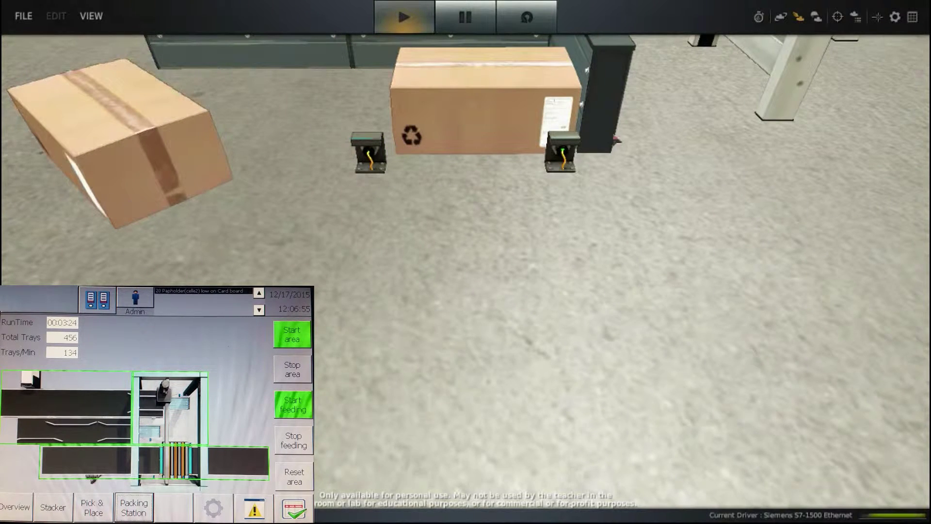
pyautogui.moveTo(556, 130); pyautogui.dragTo(228, 147)
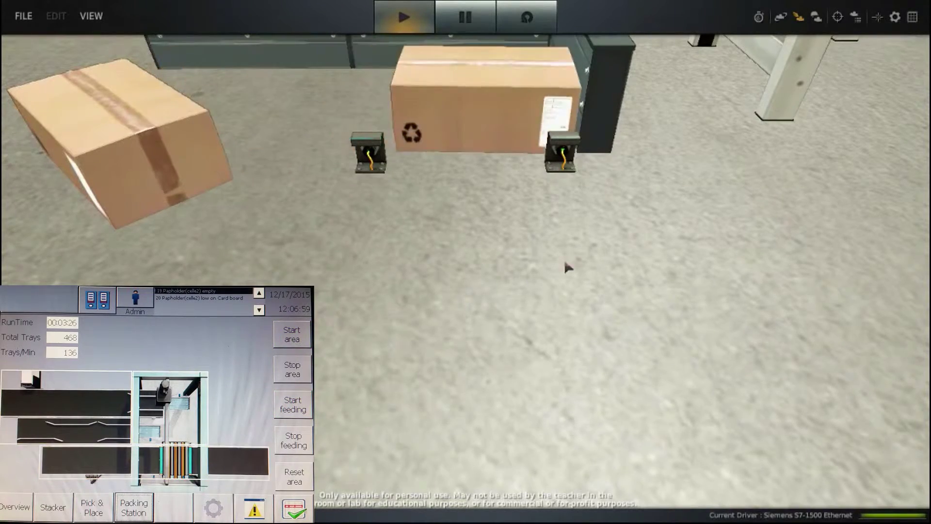
pyautogui.scroll(-5, 568, 266)
pyautogui.press('1')
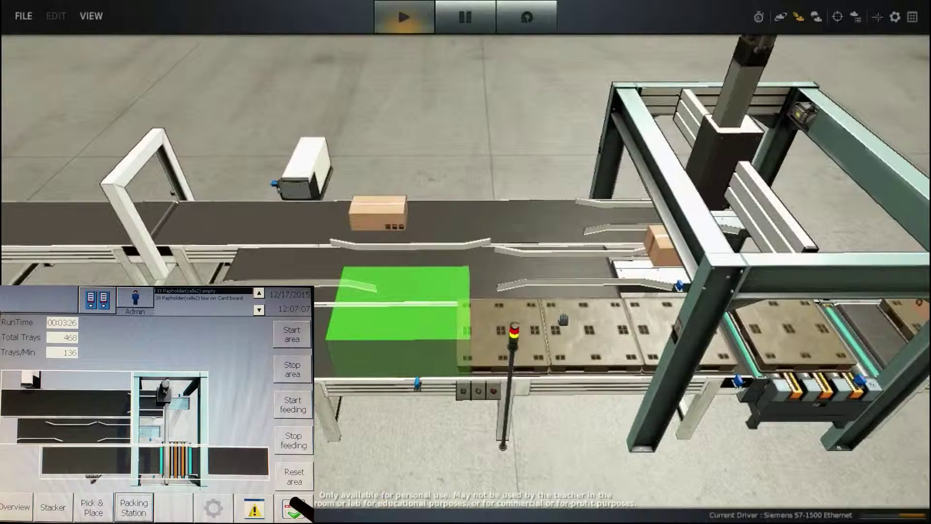
# - Check the active alarms on the HMI, then reset and restart the area
pyautogui.click(254, 509)
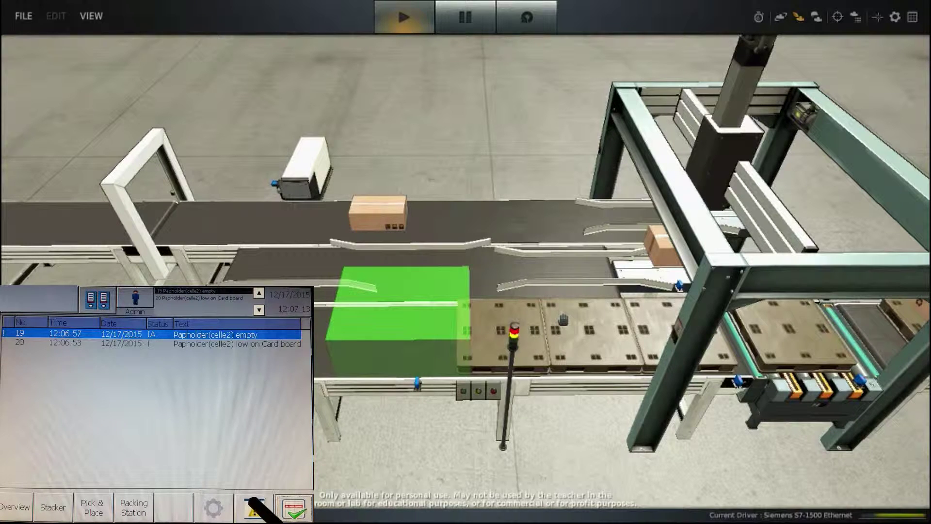
pyautogui.click(253, 510)
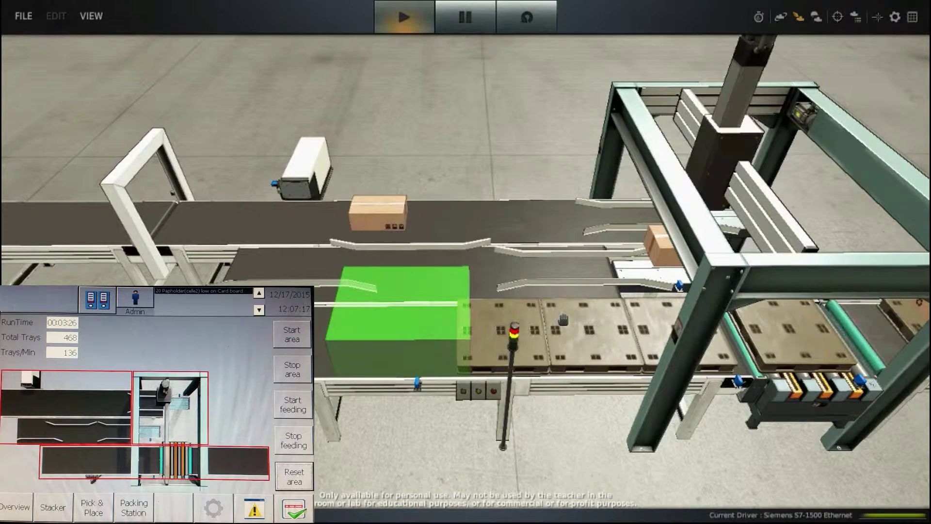
pyautogui.click(292, 478)
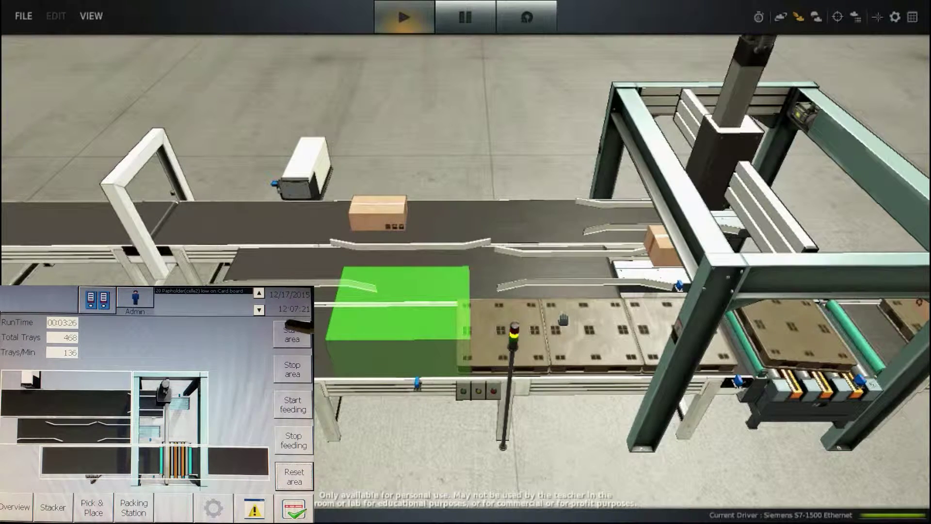
pyautogui.click(292, 333)
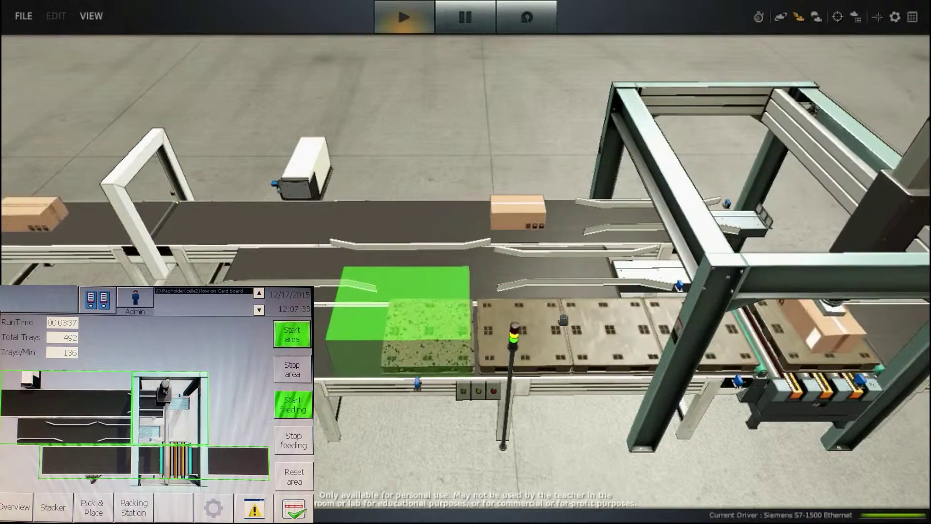
# - Move the 3-D view along the conveyors to a close view behind the palletizer gantry
pyautogui.moveTo(564, 319); pyautogui.dragTo(627, 194, button='middle')
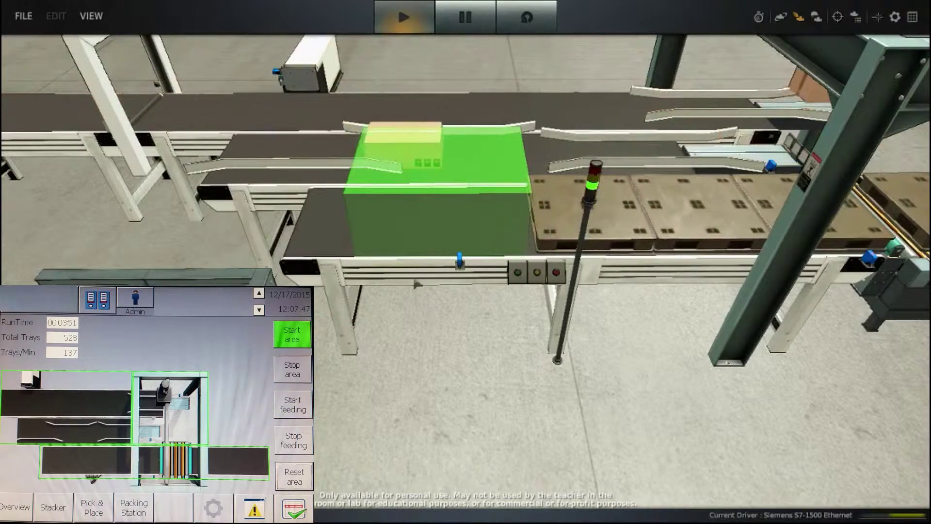
pyautogui.moveTo(587, 152); pyautogui.dragTo(438, 409, button='right')
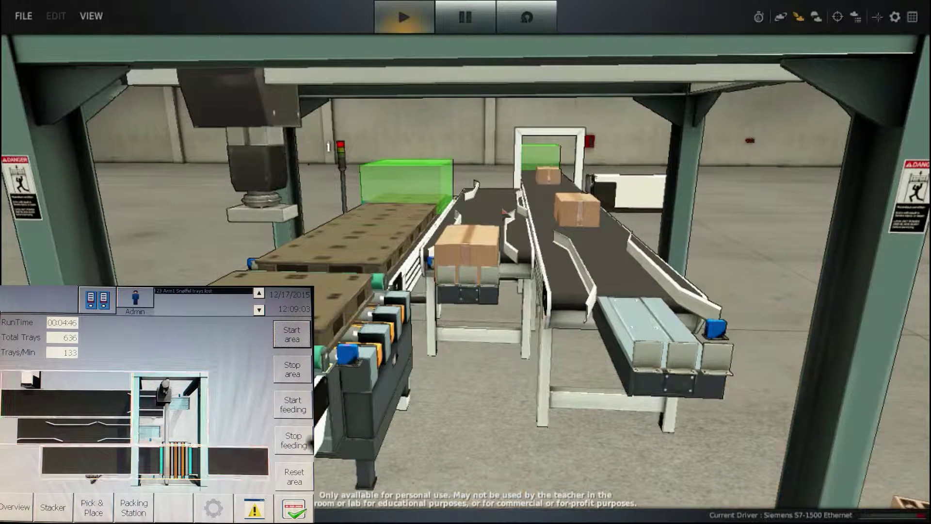
# - Check the Arm1 trays-lost alarm, then restart the area and box feeding
pyautogui.click(254, 509)
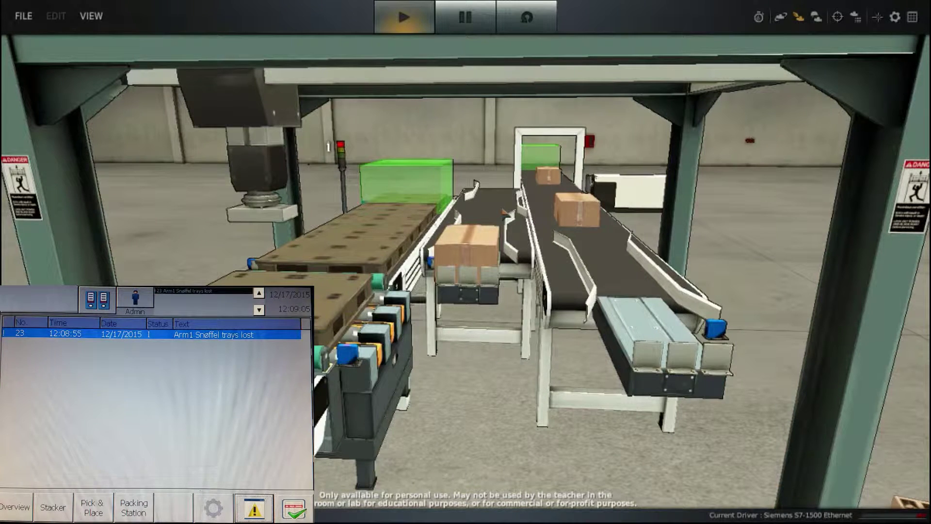
pyautogui.click(257, 507)
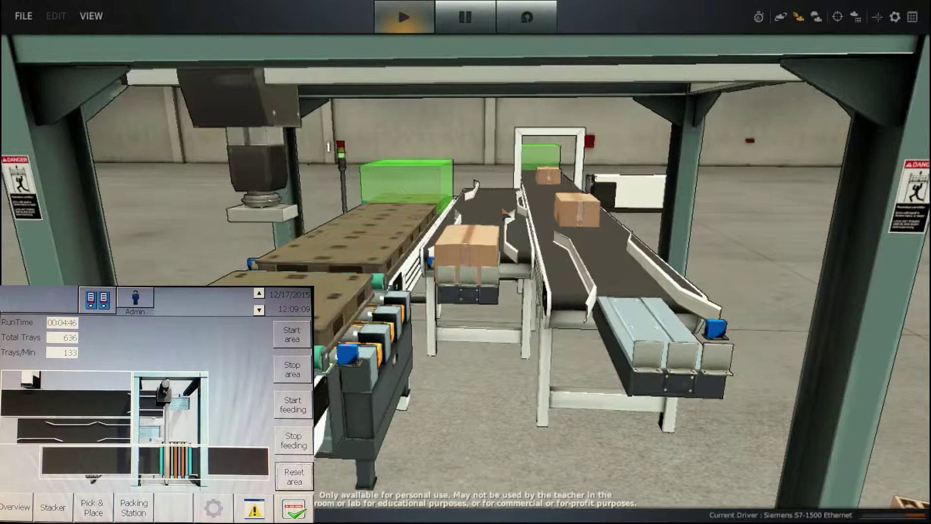
pyautogui.click(290, 330)
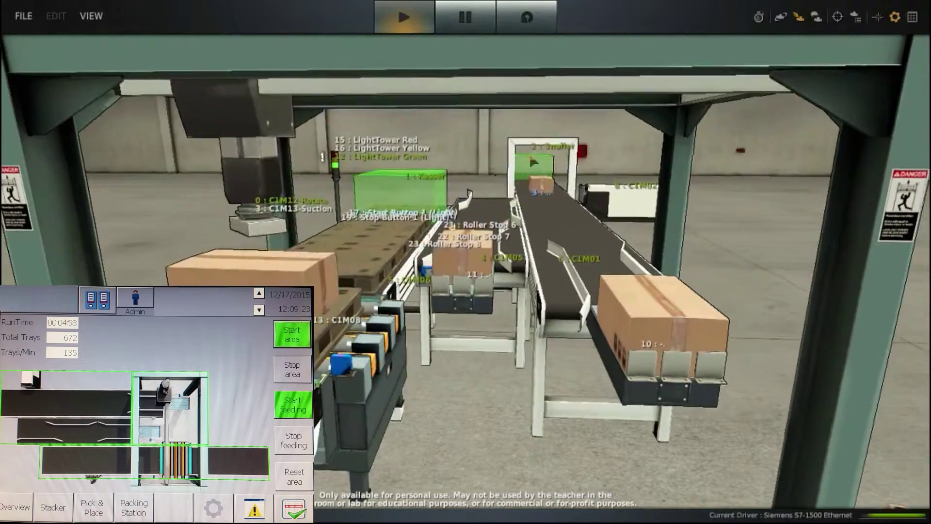
# - Force the '2 : Pick & Place 1 X Set Point (V)' tag to 5.0
pyautogui.scroll(-5, 534, 163)
pyautogui.click(749, 143)
pyautogui.scroll(3, 749, 146)
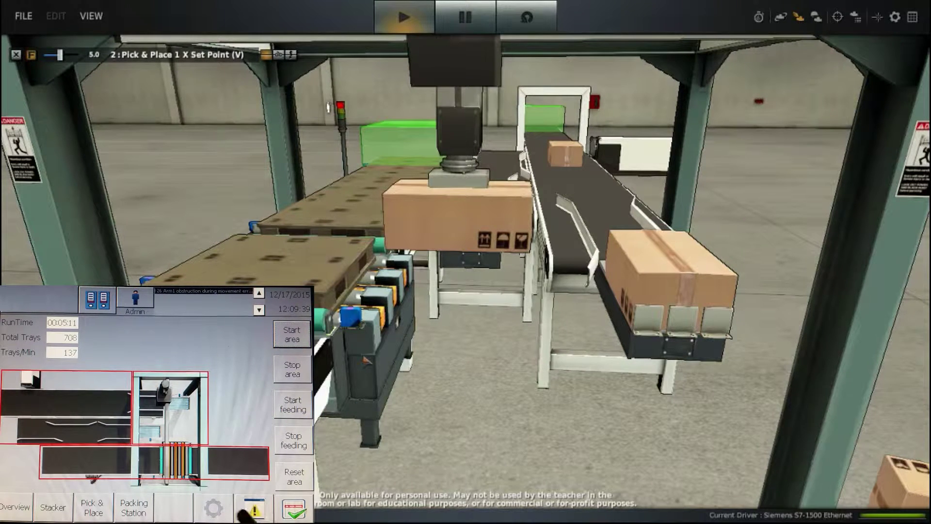
# - Expand the Arm1 obstruction alarm in the HMI alarm list to read its full text, then collapse it
pyautogui.click(253, 508)
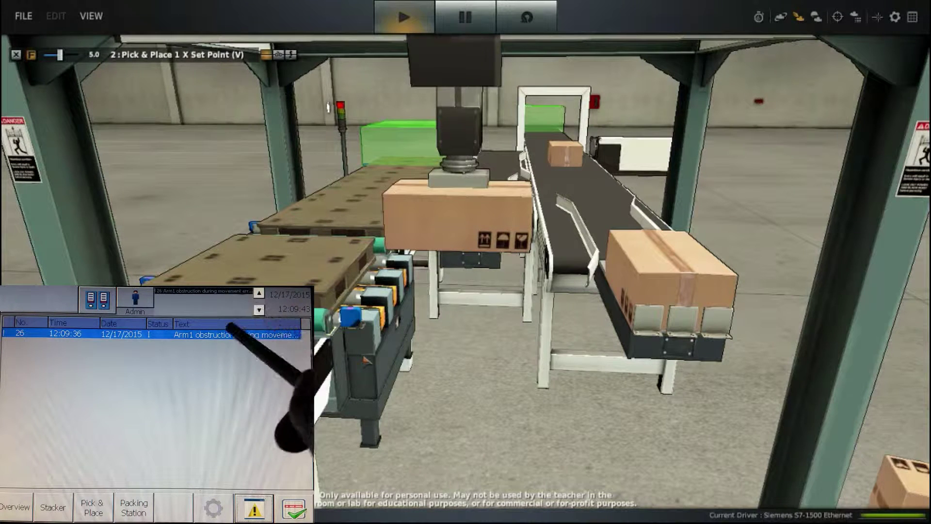
pyautogui.click(233, 334)
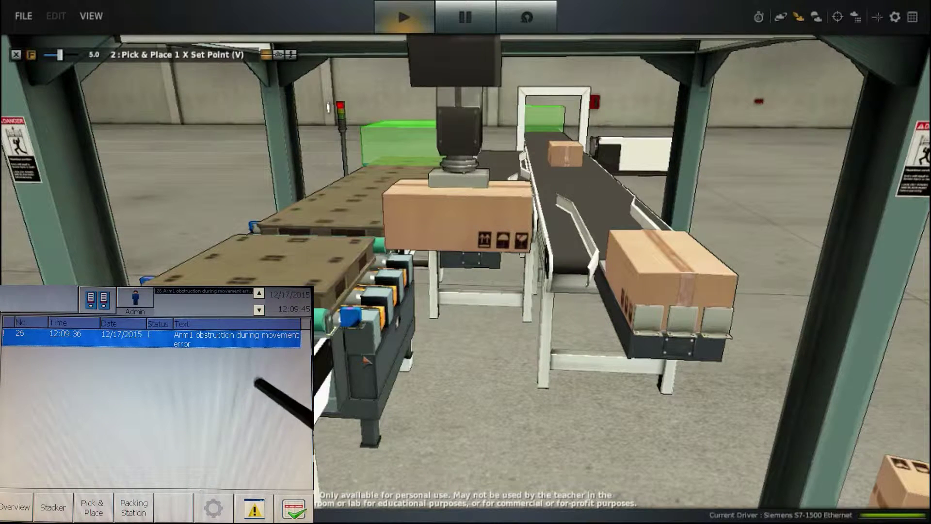
pyautogui.click(271, 336)
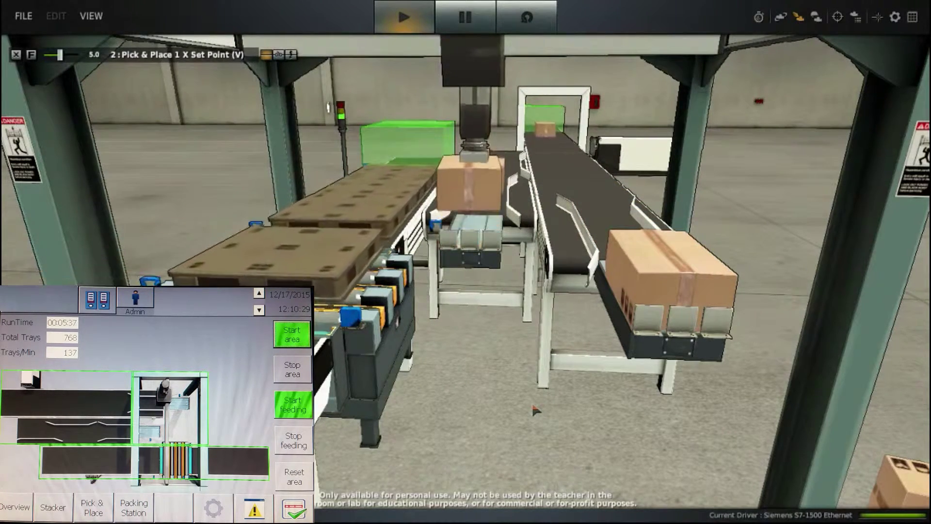
pyautogui.moveTo(532, 402); pyautogui.dragTo(393, 211, button='right')
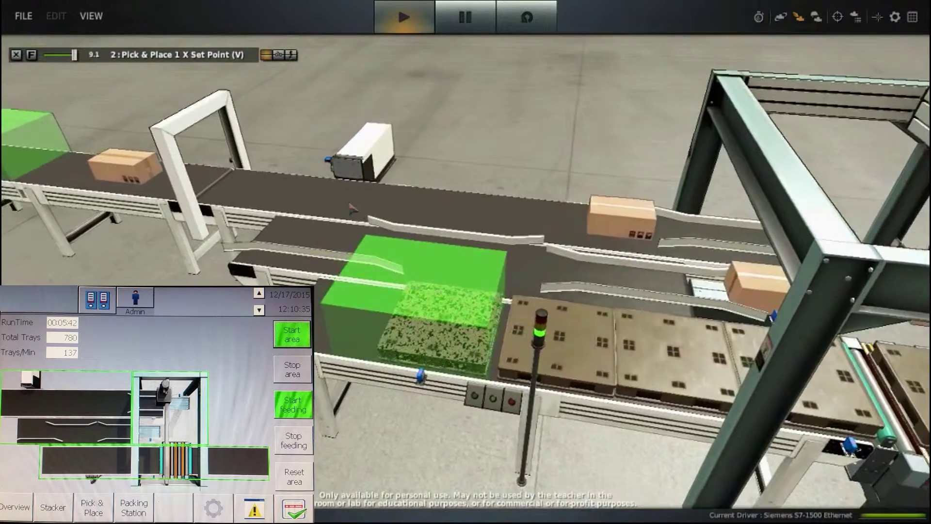
# - View the Stacker tray lost alarm on the HMI, then return to the area overview
pyautogui.moveTo(465, 126); pyautogui.dragTo(505, 90, button='right')
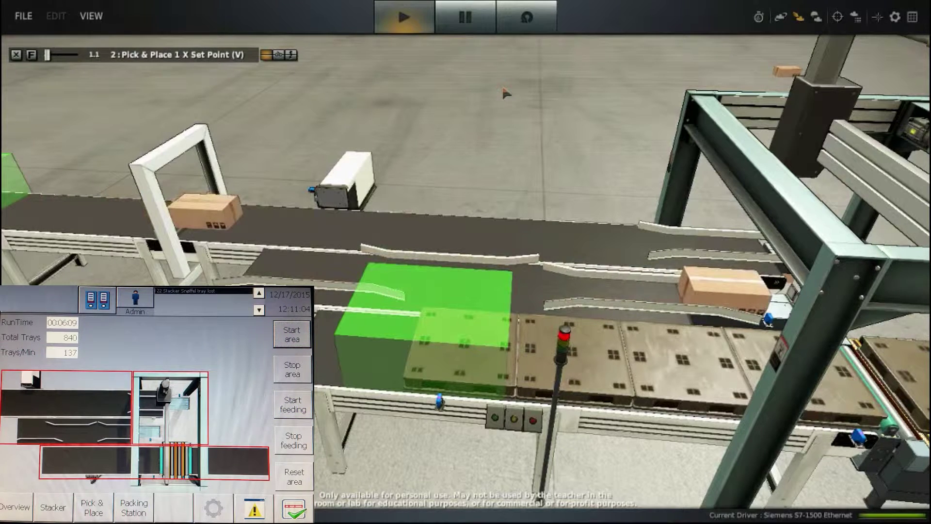
pyautogui.click(254, 509)
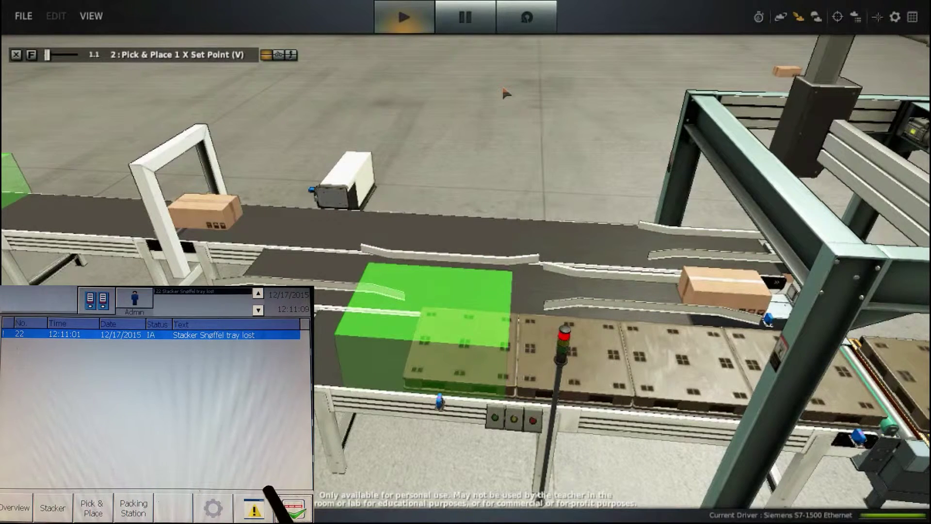
pyautogui.click(254, 508)
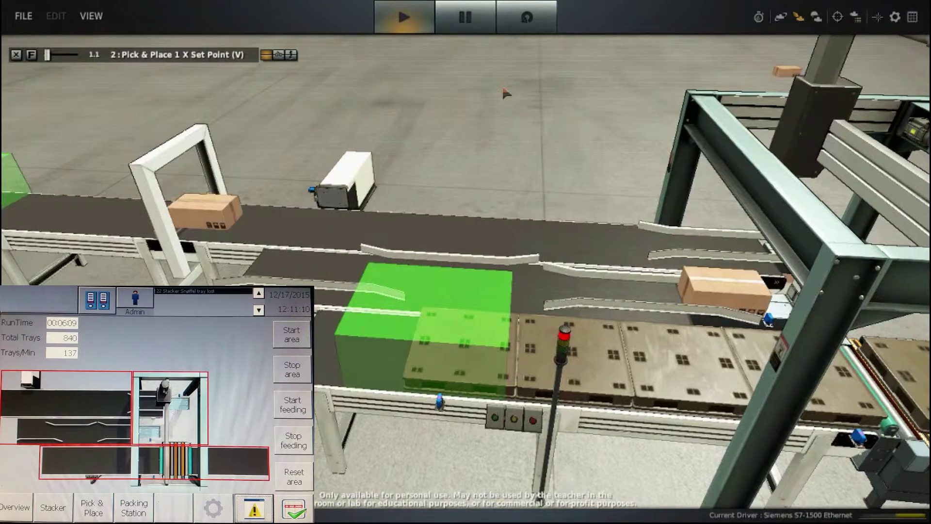